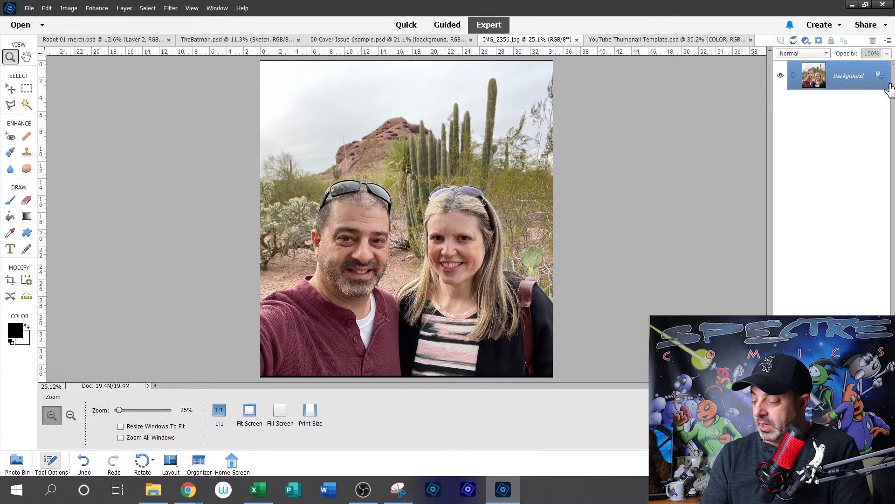
Step: Convert the Background into a regular layer with the default settings and keep the image mode at RGB Color
{"action": "double_click", "coordinate": [850, 80]}
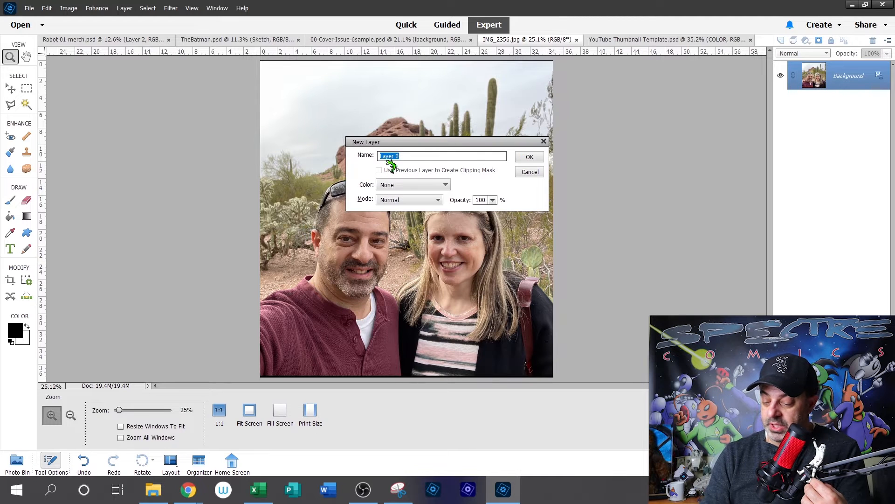
{"action": "left_click", "coordinate": [532, 157]}
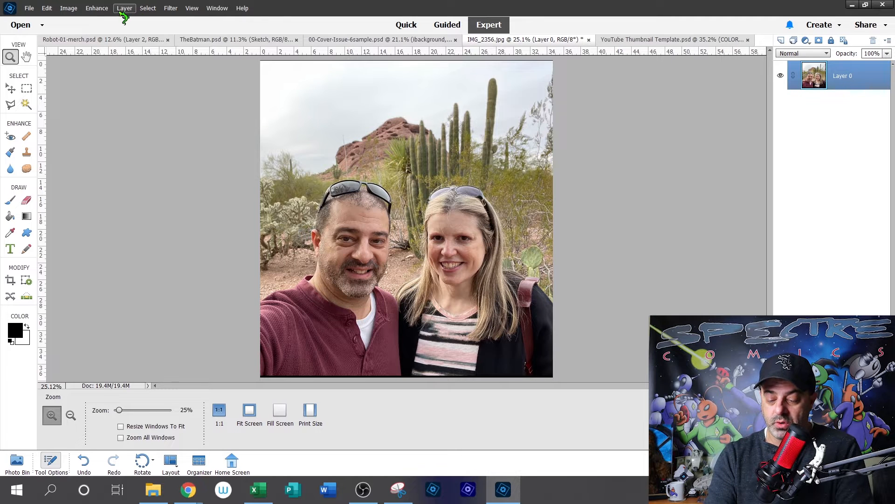
{"action": "left_click", "coordinate": [70, 9]}
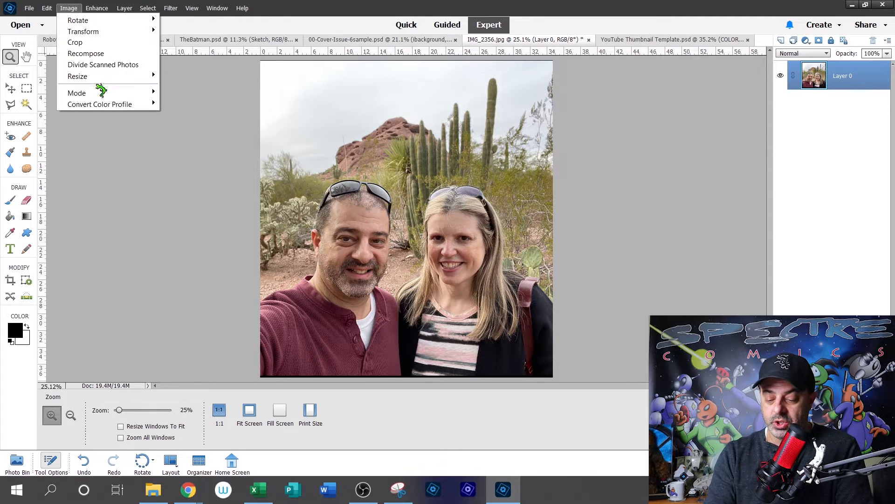
{"action": "mouse_move", "coordinate": [124, 93]}
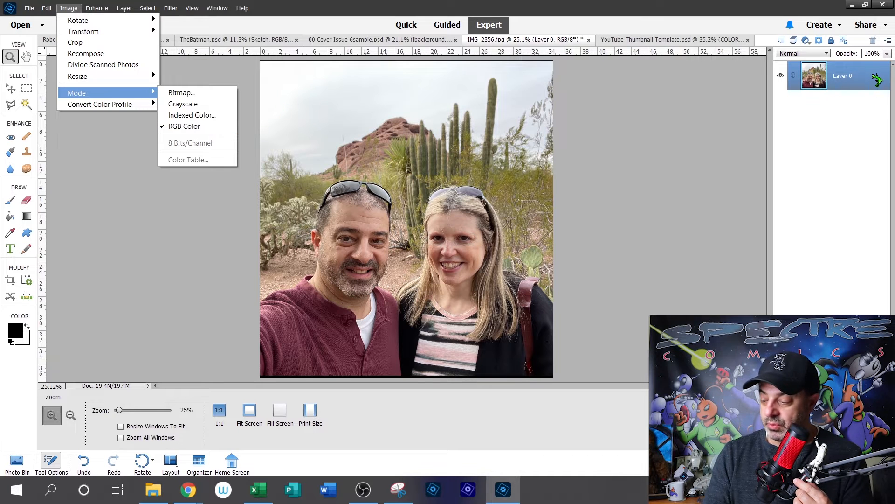
{"action": "left_click", "coordinate": [196, 126]}
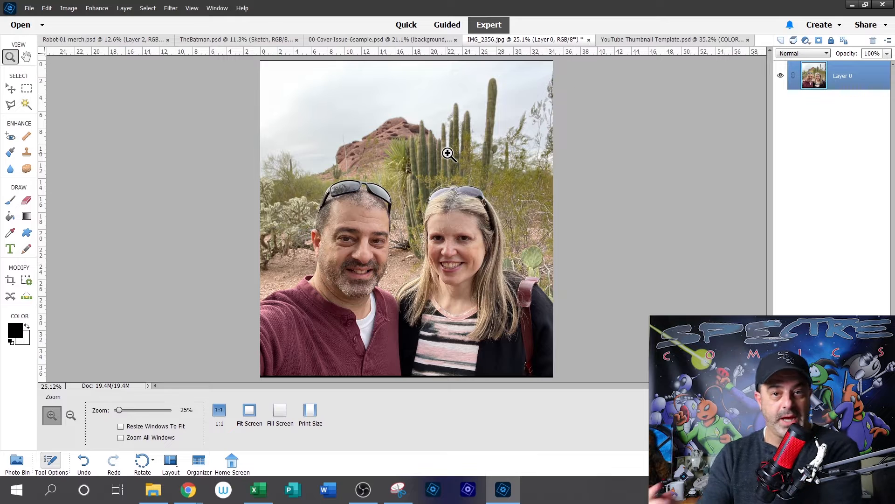
Step: Start a Polygonal Lasso outline at the photo's edge beside the man's shoulder and trace along his shoulder, collar and neck
{"action": "left_click_drag", "start_coordinate": [555, 155], "coordinate": [236, 326]}
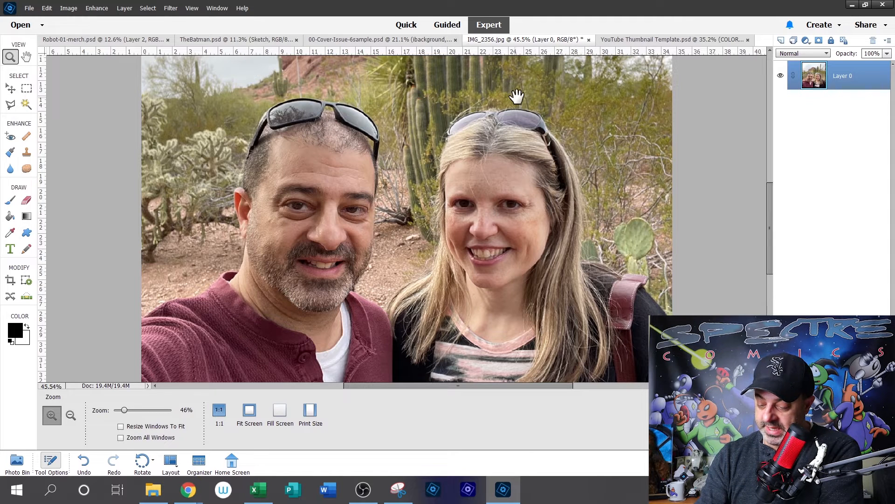
{"action": "left_click", "coordinate": [18, 102]}
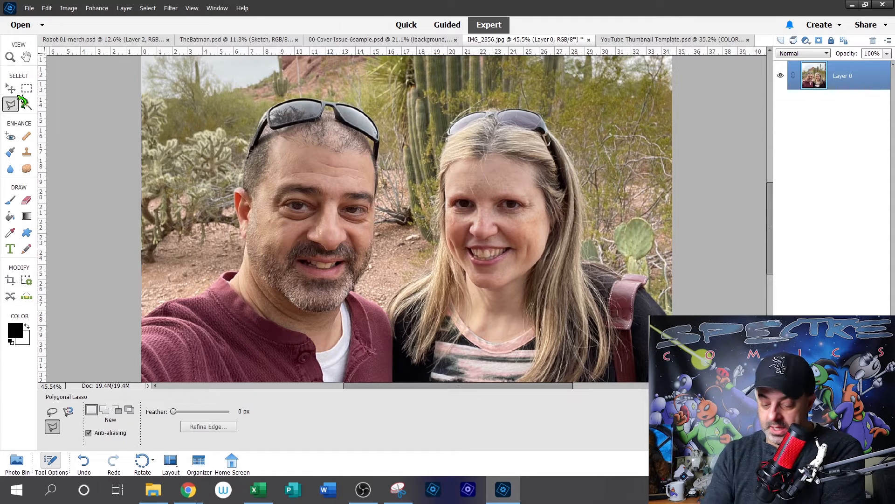
{"action": "left_click", "coordinate": [140, 319]}
{"action": "left_click", "coordinate": [169, 302]}
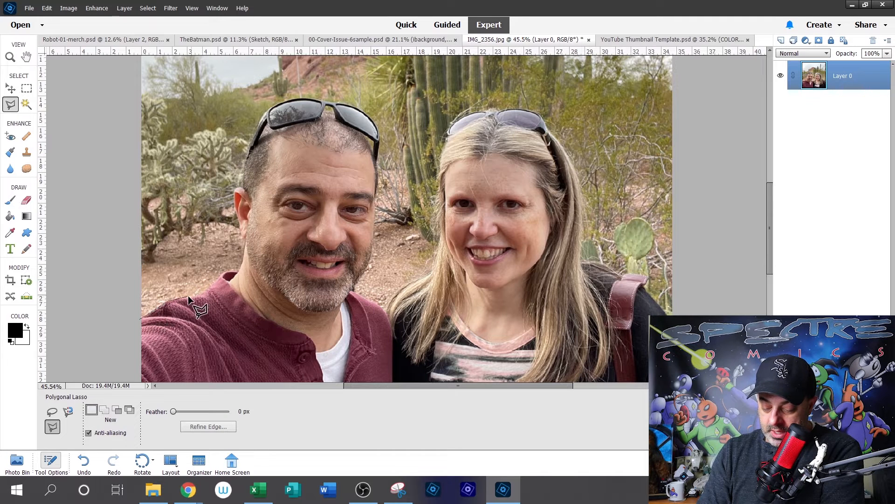
{"action": "left_click", "coordinate": [224, 272]}
{"action": "left_click", "coordinate": [239, 269]}
{"action": "left_click", "coordinate": [243, 256]}
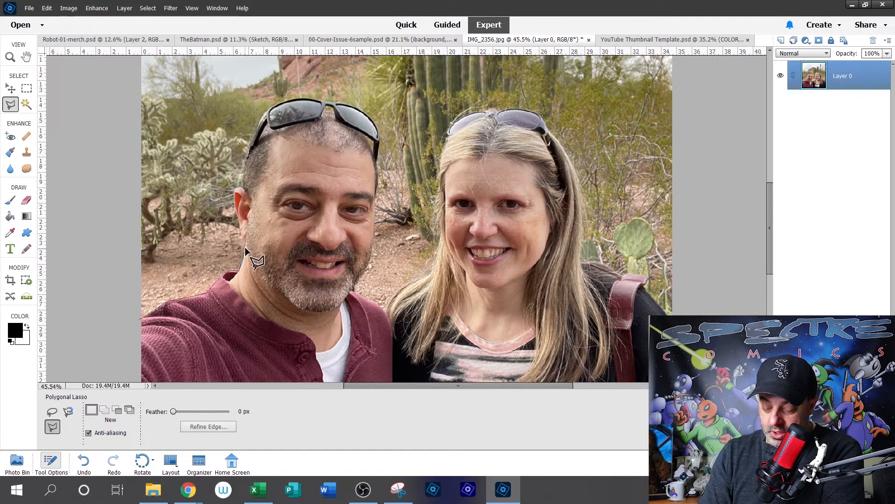
{"action": "left_click", "coordinate": [242, 236]}
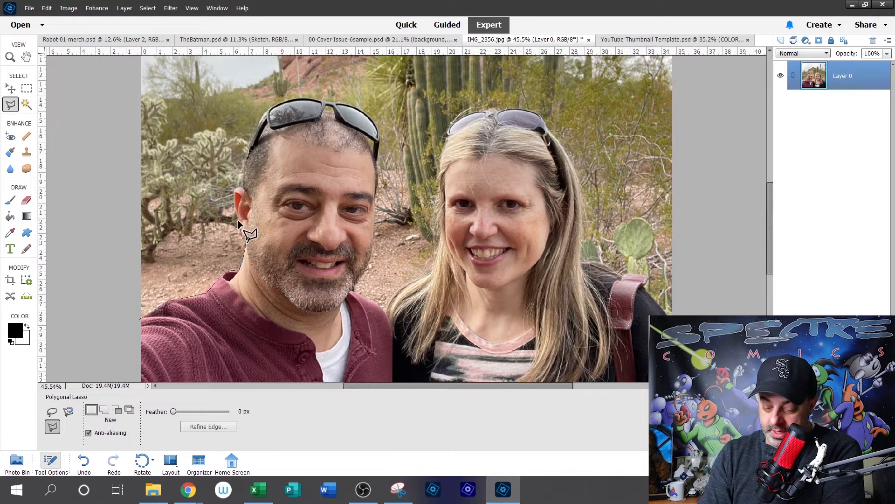
Step: Continue the lasso outline around the man's ear, up the side of his head and over the first sunglasses lens
{"action": "left_click", "coordinate": [234, 206]}
{"action": "left_click", "coordinate": [237, 187]}
{"action": "left_click", "coordinate": [247, 156]}
{"action": "left_click", "coordinate": [255, 132]}
{"action": "left_click", "coordinate": [267, 112]}
{"action": "left_click", "coordinate": [274, 106]}
{"action": "left_click", "coordinate": [292, 99]}
{"action": "left_click", "coordinate": [305, 98]}
{"action": "left_click", "coordinate": [320, 99]}
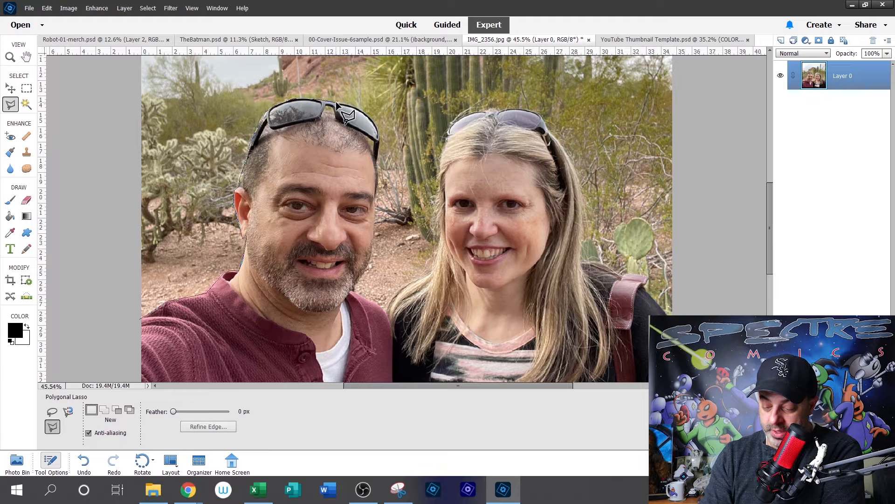
Step: Trace the outline over the second sunglasses lens and down the man's face to where his shoulder meets the woman's hair
{"action": "left_click", "coordinate": [350, 105]}
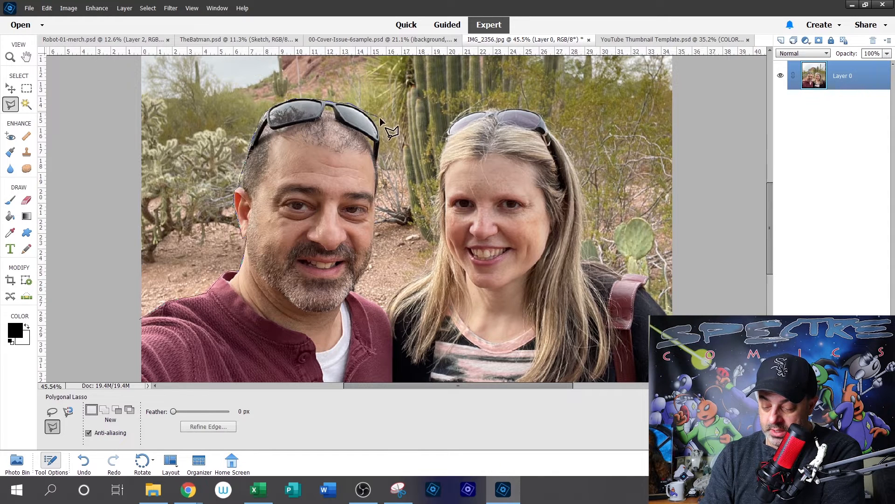
{"action": "left_click", "coordinate": [382, 141]}
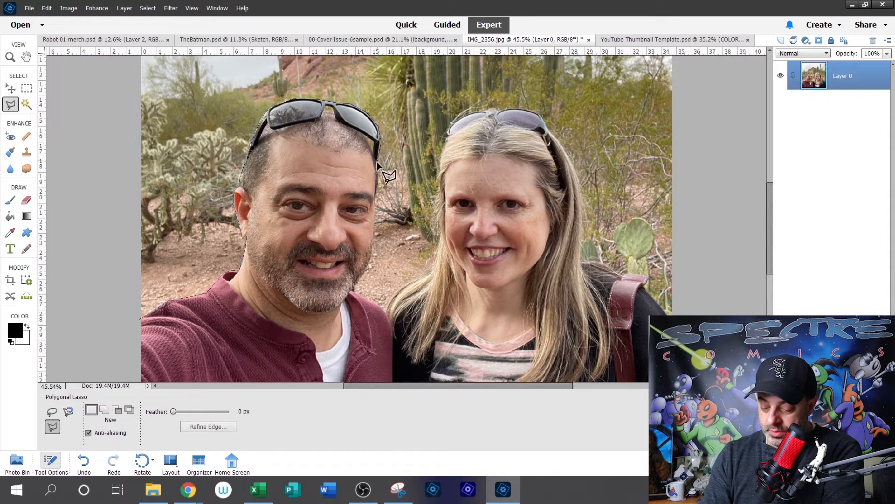
{"action": "left_click", "coordinate": [374, 202]}
{"action": "left_click", "coordinate": [374, 243]}
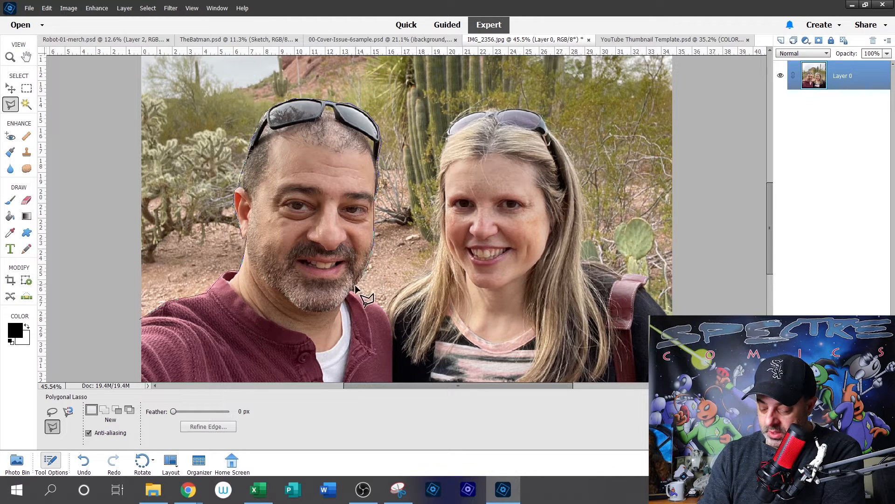
{"action": "left_click", "coordinate": [385, 308]}
Step: Continue the lasso outline up the side of the woman's hair nearest the man to her sunglasses
{"action": "left_click", "coordinate": [437, 263]}
{"action": "left_click", "coordinate": [441, 240]}
{"action": "left_click", "coordinate": [441, 227]}
{"action": "left_click", "coordinate": [437, 205]}
{"action": "left_click", "coordinate": [438, 183]}
{"action": "left_click", "coordinate": [442, 161]}
{"action": "left_click", "coordinate": [446, 140]}
{"action": "left_click", "coordinate": [449, 128]}
{"action": "left_click", "coordinate": [473, 114]}
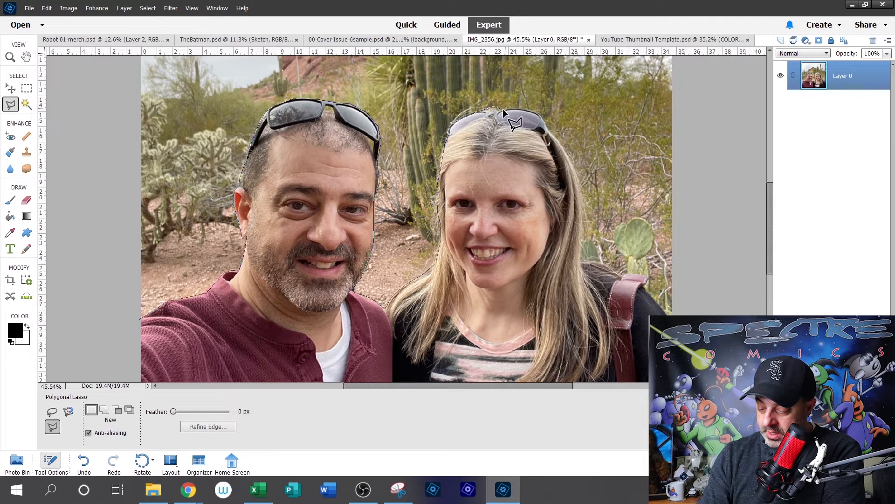
Step: Trace the outline over the top of the woman's sunglasses and down the far side of her hair to her shoulder
{"action": "left_click", "coordinate": [516, 109]}
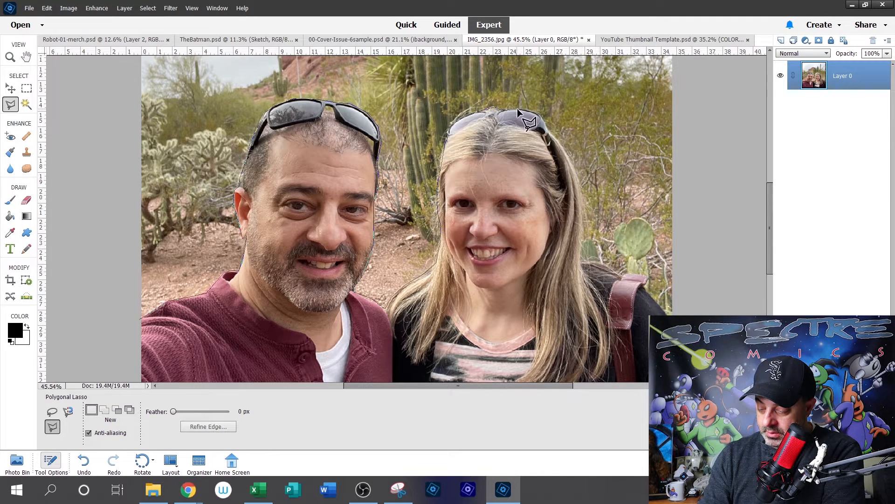
{"action": "left_click", "coordinate": [542, 117]}
{"action": "left_click", "coordinate": [549, 130]}
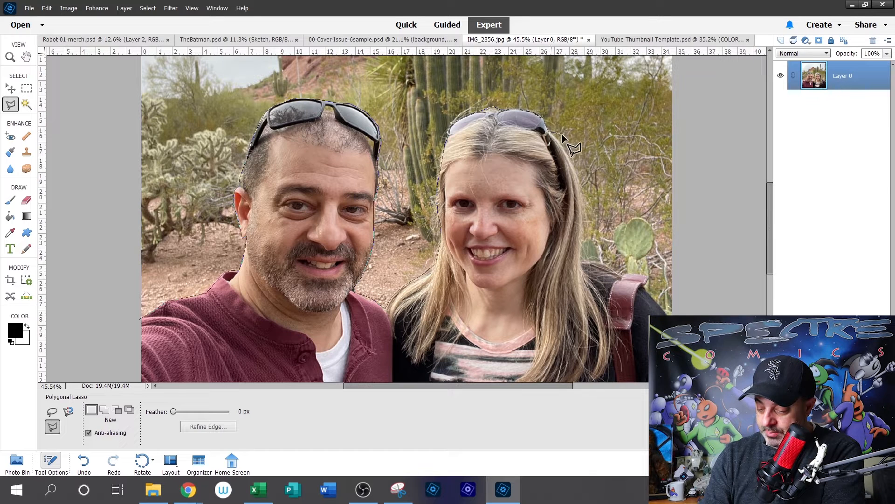
{"action": "left_click", "coordinate": [571, 159]}
{"action": "left_click", "coordinate": [579, 179]}
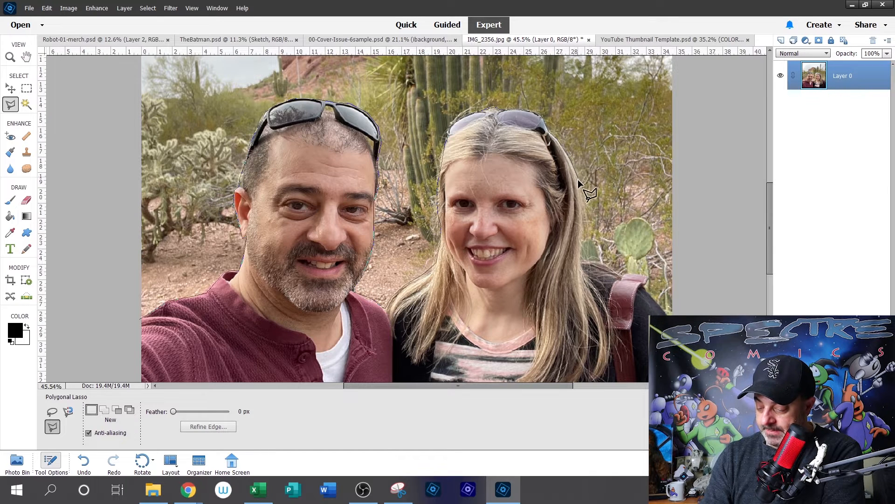
{"action": "left_click", "coordinate": [583, 205]}
{"action": "left_click", "coordinate": [582, 261]}
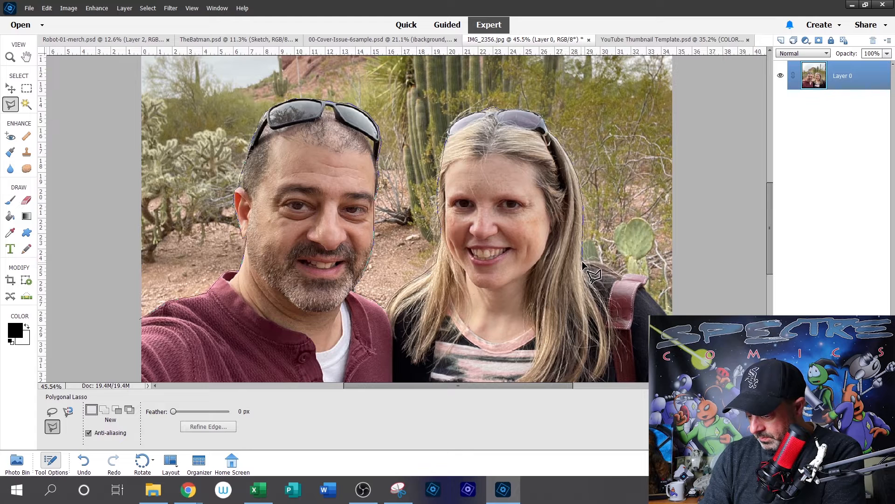
Step: Trace the woman's shoulder and bag strap, run the outline around the photo's lower edge, and close the selection at its starting point
{"action": "left_click", "coordinate": [616, 267]}
{"action": "left_click", "coordinate": [623, 275]}
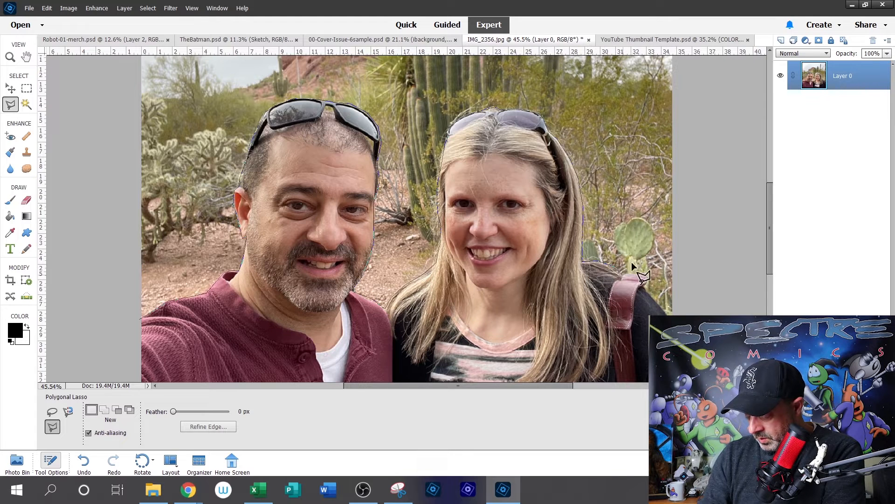
{"action": "left_click", "coordinate": [637, 273]}
{"action": "left_click", "coordinate": [647, 280]}
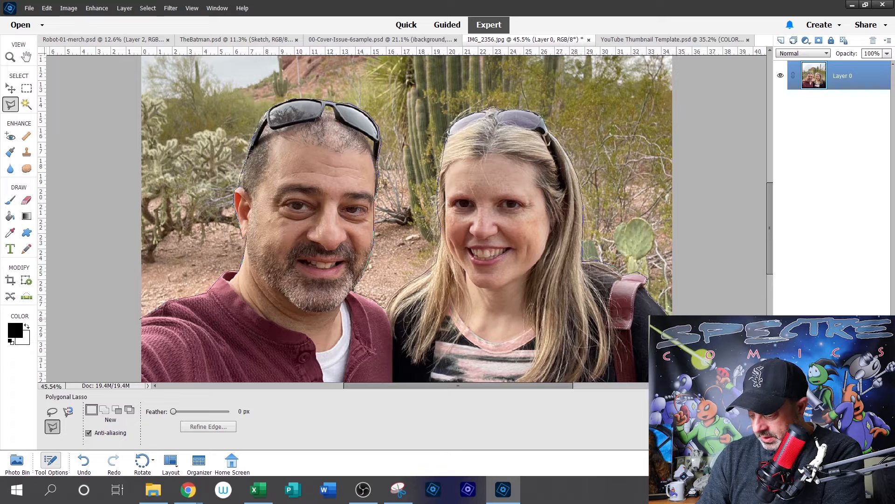
{"action": "scroll", "coordinate": [676, 321], "scroll_direction": "down", "scroll_amount": 5}
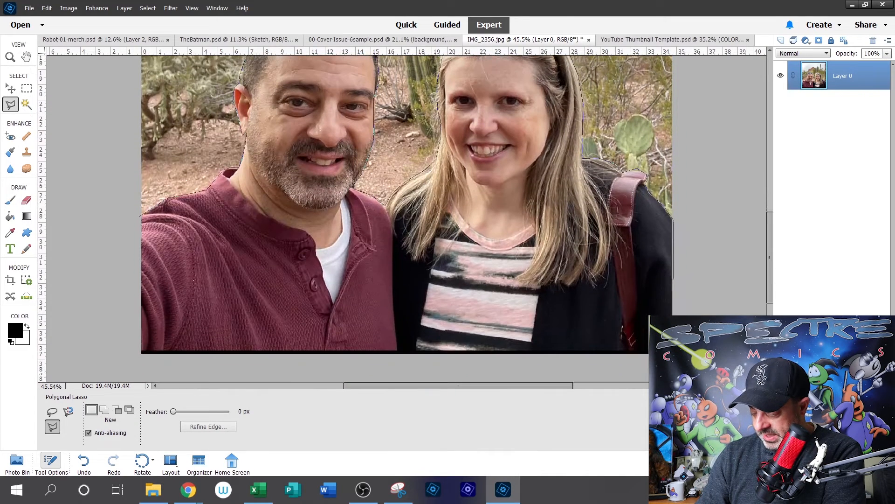
{"action": "left_click", "coordinate": [126, 365]}
{"action": "left_click", "coordinate": [133, 214]}
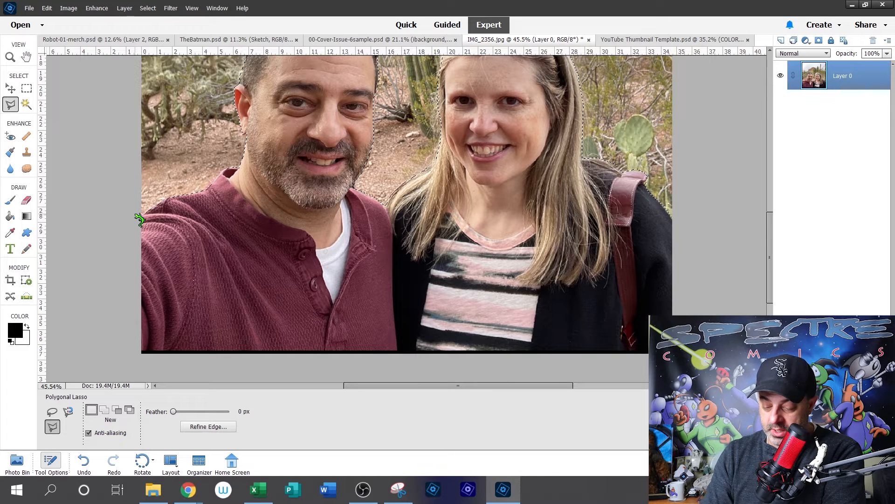
Step: Add the missed strip of the man's collar and shoulder to the selection with the Polygonal Lasso in Add mode
{"action": "left_click", "coordinate": [10, 56]}
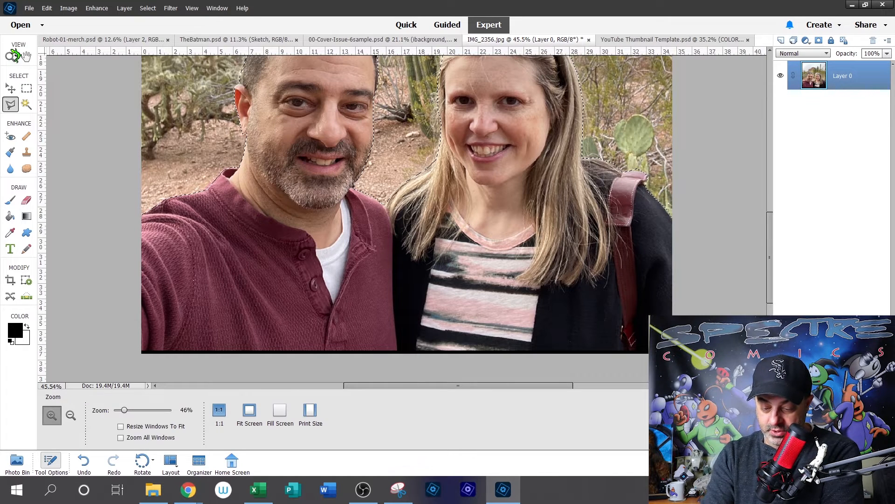
{"action": "left_click_drag", "start_coordinate": [291, 196], "coordinate": [290, 194]}
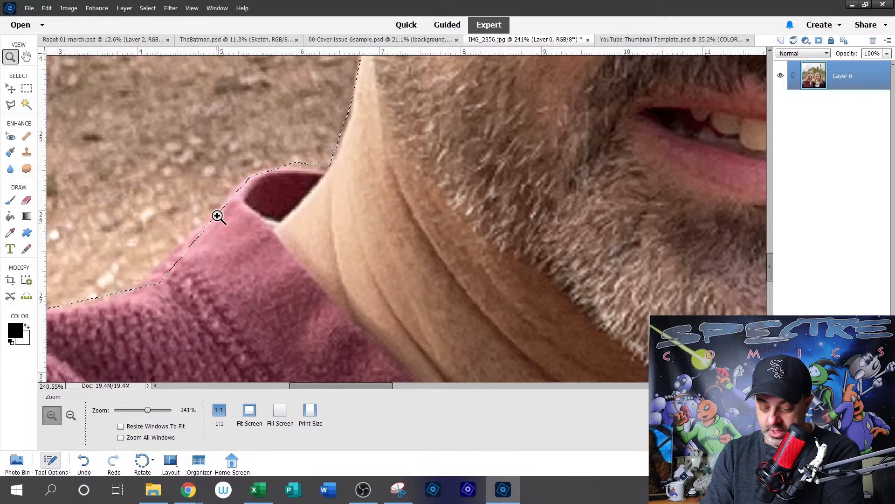
{"action": "left_click", "coordinate": [13, 104]}
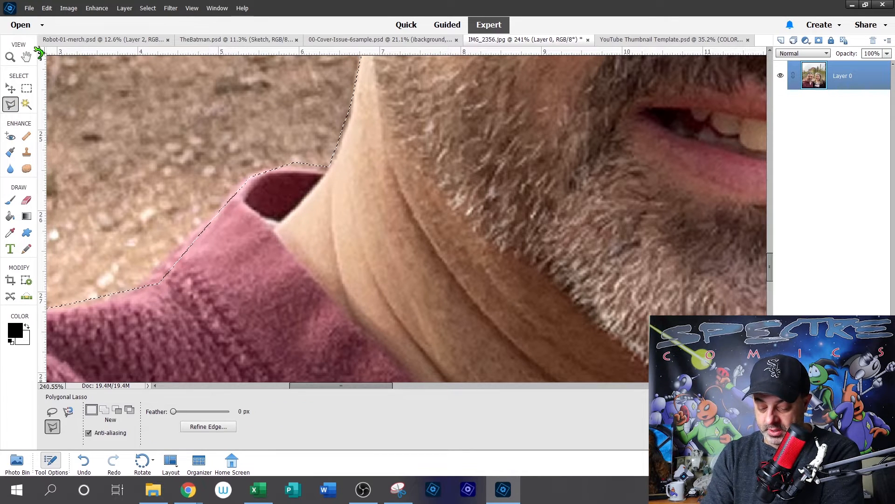
{"action": "left_click", "coordinate": [105, 410]}
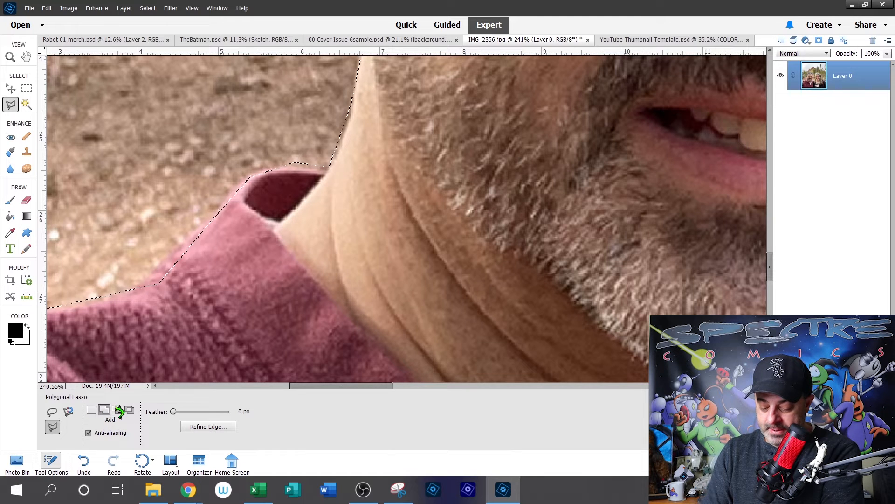
{"action": "left_click", "coordinate": [254, 176]}
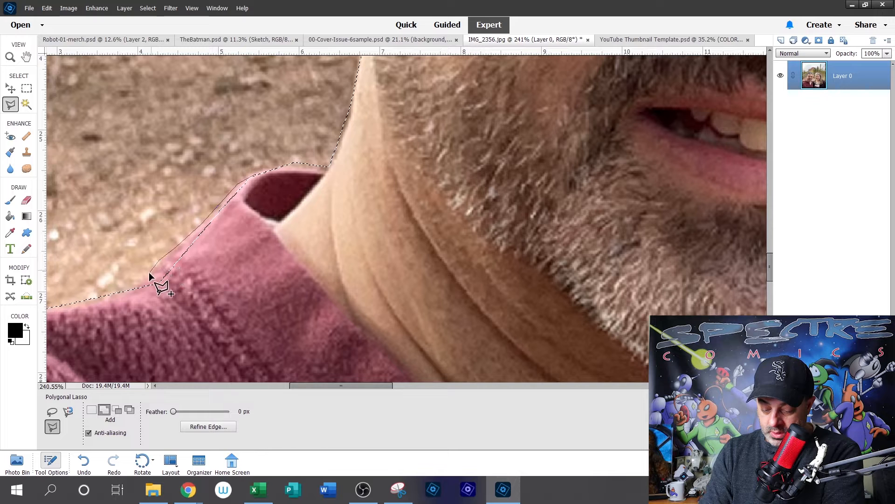
{"action": "left_click", "coordinate": [122, 298]}
{"action": "left_click", "coordinate": [201, 284]}
{"action": "left_click", "coordinate": [255, 179]}
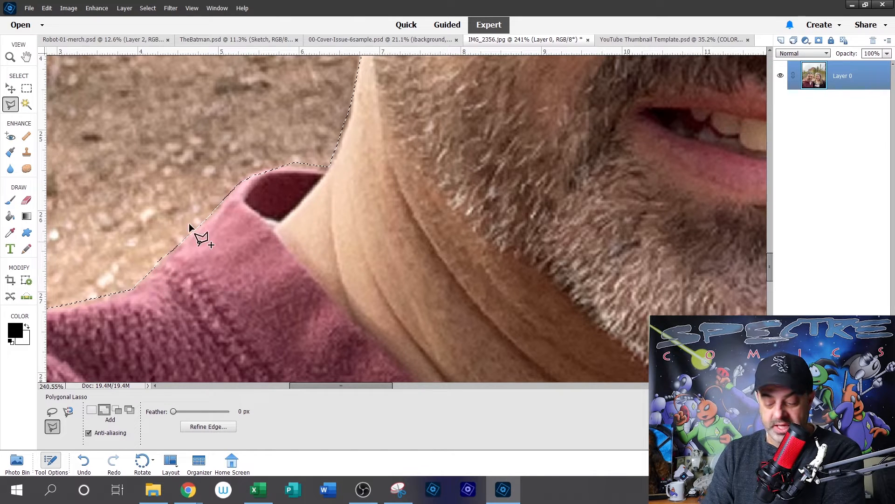
Step: Subtract a four-sided area over the man's collar and shoulder from the selection with the Polygonal Lasso
{"action": "left_click", "coordinate": [117, 410]}
{"action": "left_click", "coordinate": [144, 250]}
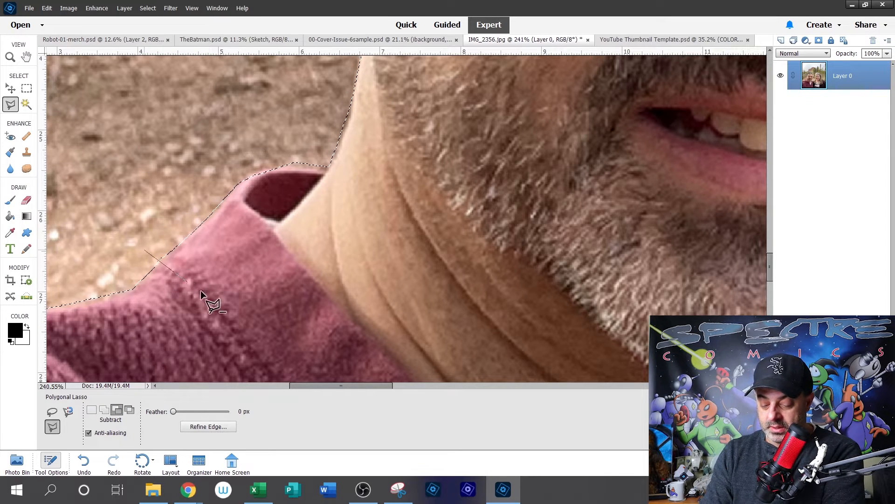
{"action": "left_click", "coordinate": [235, 188]}
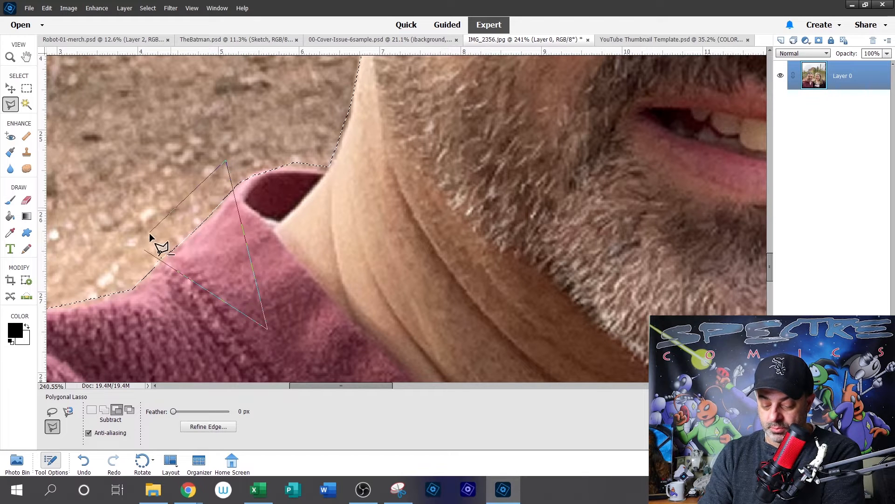
{"action": "left_click", "coordinate": [145, 251]}
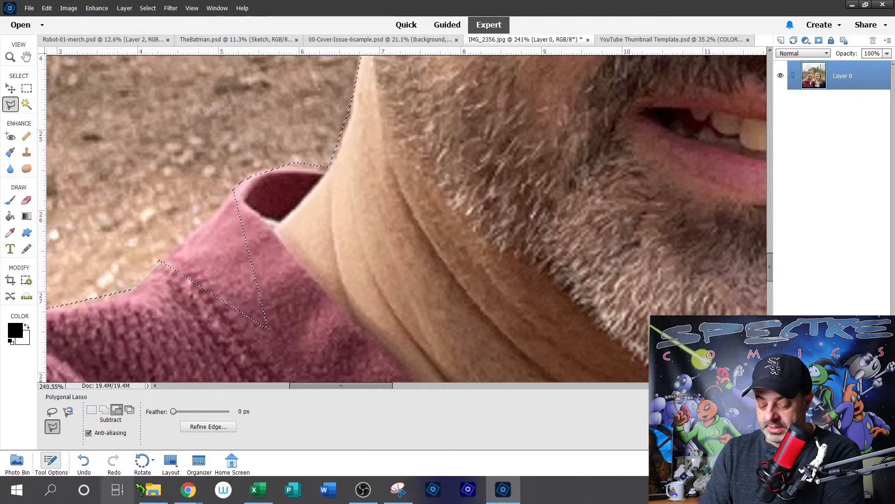
Step: Add the subtracted collar and shoulder area back into the selection with the Polygonal Lasso in Add mode
{"action": "left_click", "coordinate": [104, 409]}
{"action": "left_click", "coordinate": [236, 189]}
{"action": "left_click", "coordinate": [160, 260]}
{"action": "left_click", "coordinate": [159, 285]}
{"action": "left_click", "coordinate": [184, 333]}
{"action": "left_click", "coordinate": [244, 360]}
{"action": "left_click", "coordinate": [292, 335]}
{"action": "left_click", "coordinate": [291, 255]}
{"action": "left_click", "coordinate": [243, 190]}
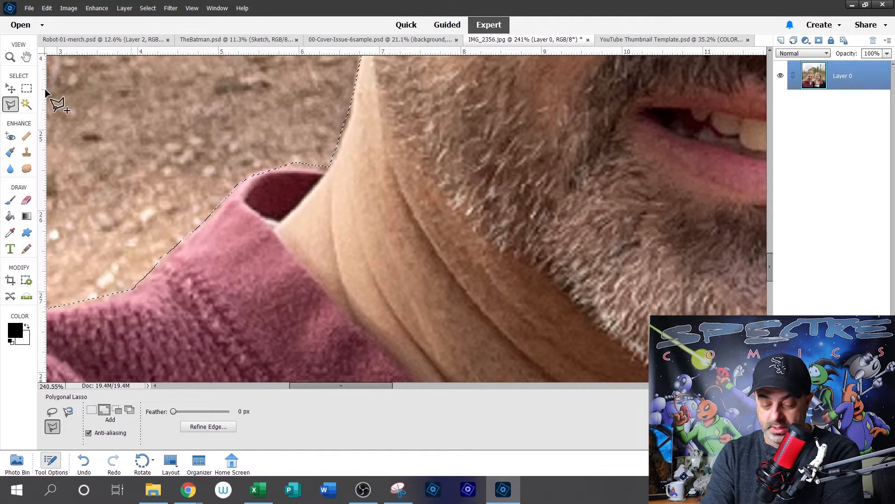
Step: Fit the whole photo in view and switch to the Rectangular Marquee tool, keeping the couple's selection active
{"action": "left_click", "coordinate": [13, 56]}
{"action": "right_click", "coordinate": [270, 215]}
{"action": "left_click", "coordinate": [305, 224]}
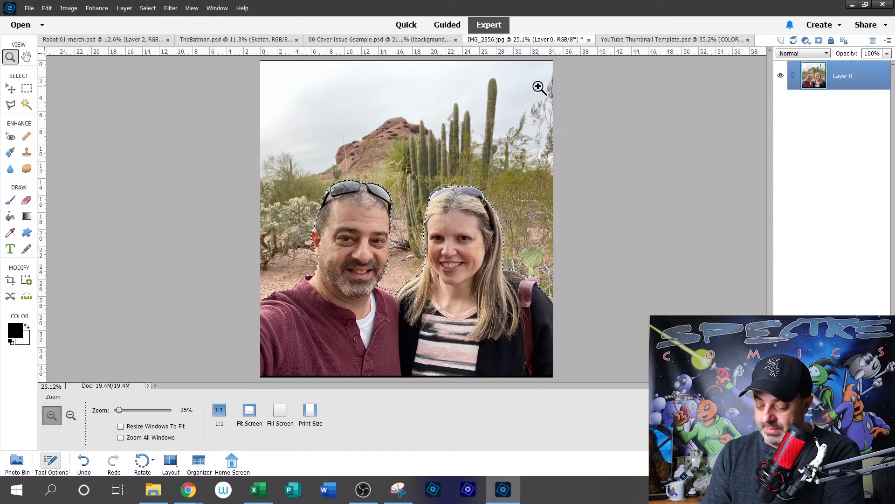
{"action": "left_click", "coordinate": [28, 90]}
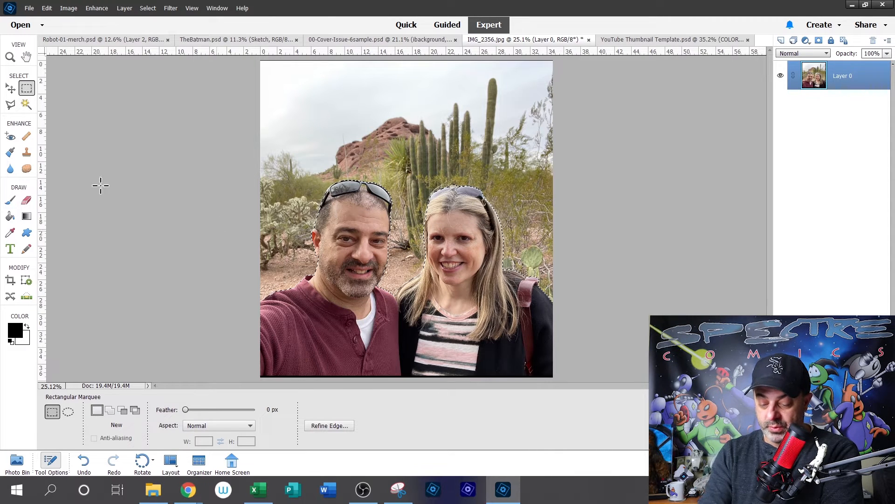
{"action": "right_click", "coordinate": [462, 240]}
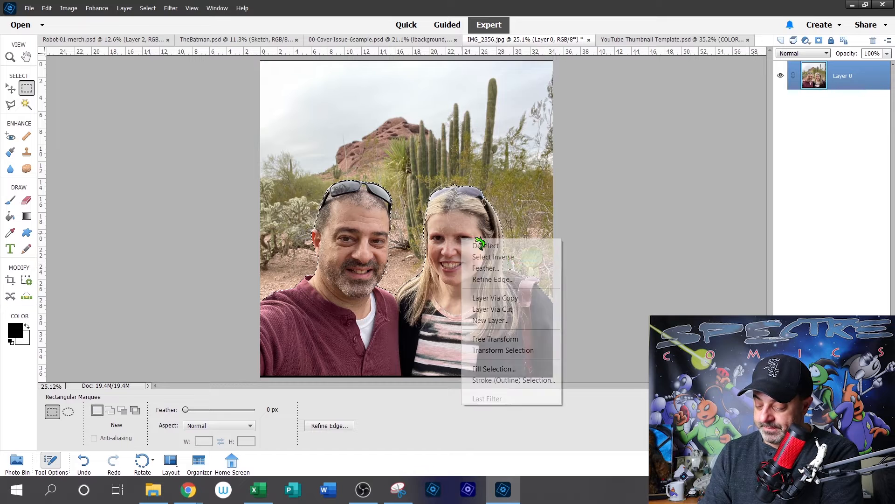
{"action": "left_click", "coordinate": [31, 89]}
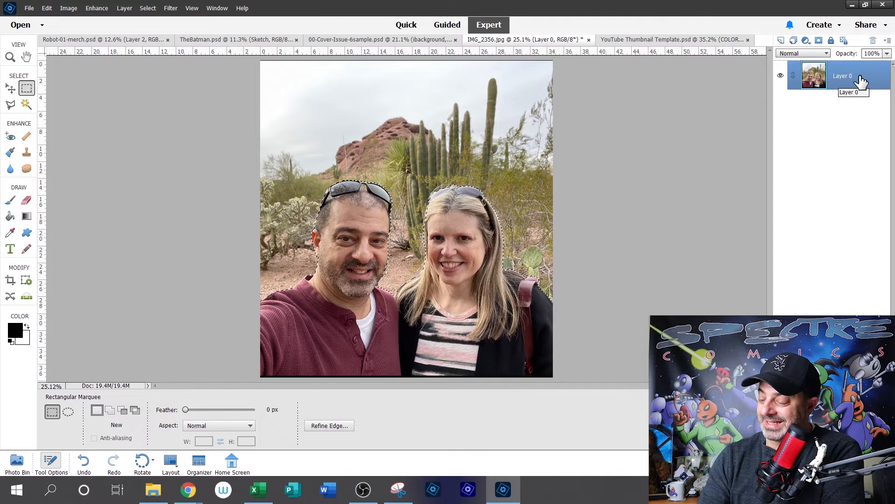
Step: Create a duplicate of Layer 0, placed beneath the original and hidden, as a backup of the photo
{"action": "right_click", "coordinate": [844, 77]}
{"action": "left_click", "coordinate": [860, 112]}
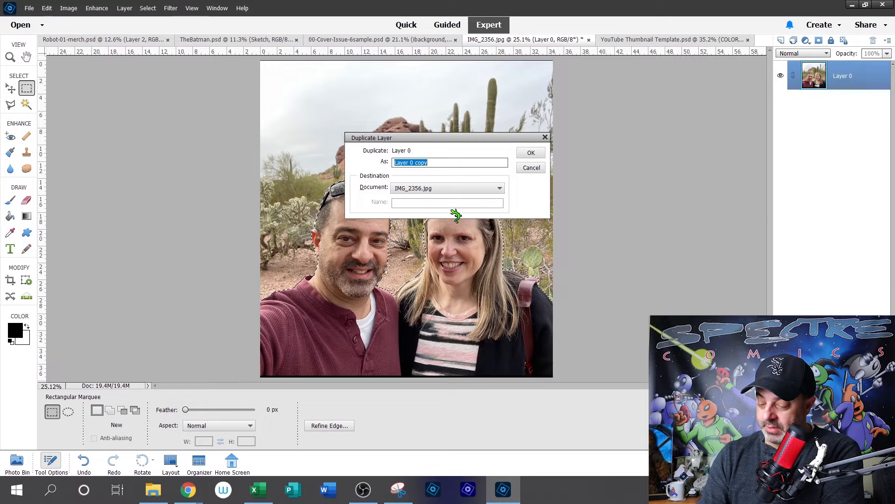
{"action": "left_click", "coordinate": [530, 151]}
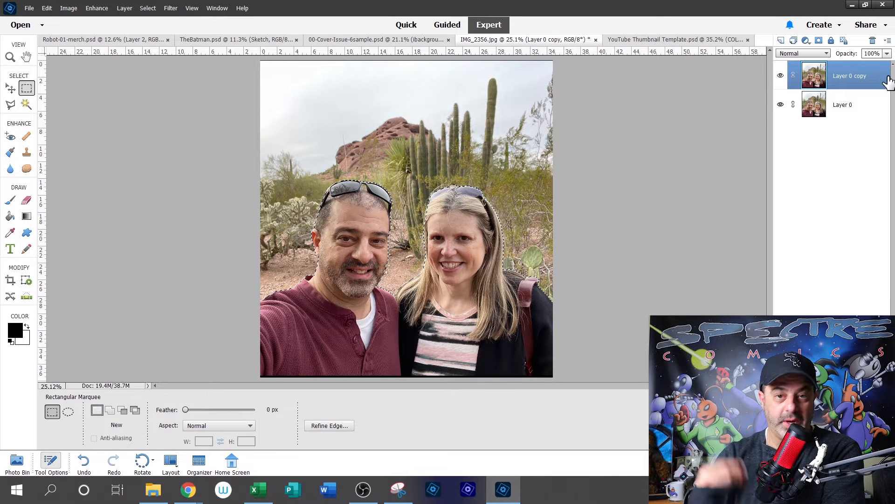
{"action": "left_click_drag", "start_coordinate": [860, 77], "coordinate": [854, 111]}
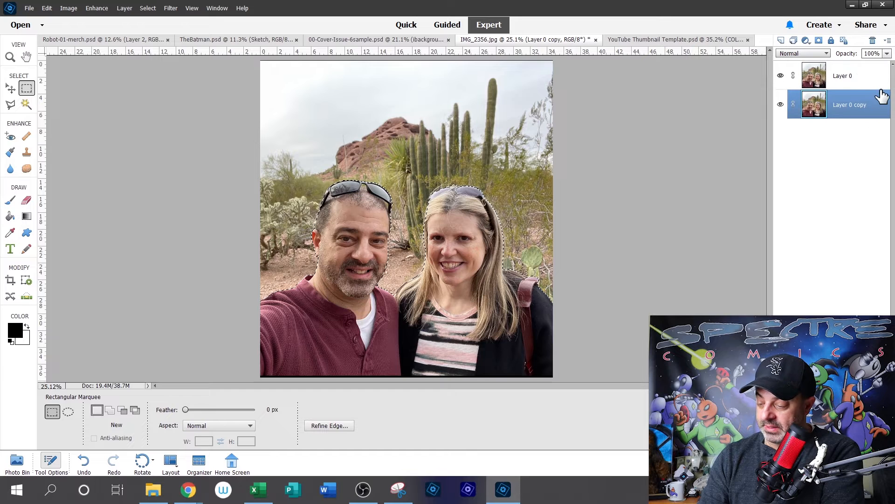
{"action": "left_click", "coordinate": [780, 104]}
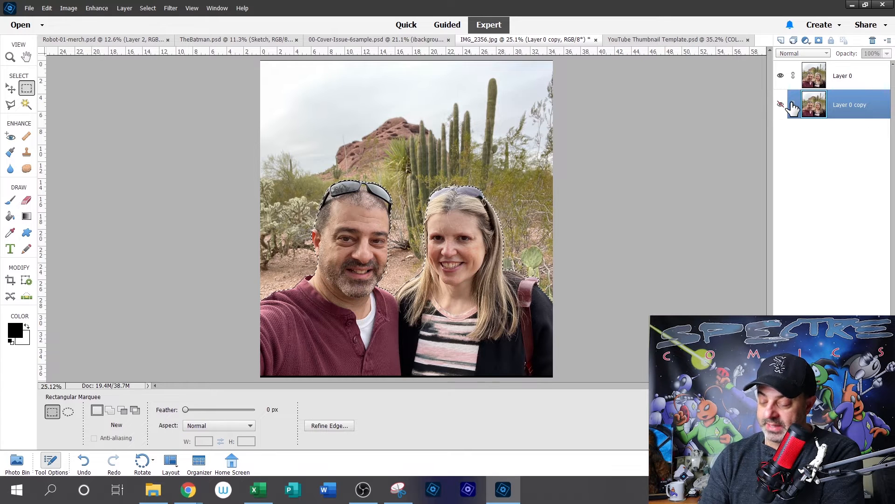
Step: Invert the couple's selection on Layer 0, delete the background, and compare the cutout with the backup layer
{"action": "left_click", "coordinate": [853, 76]}
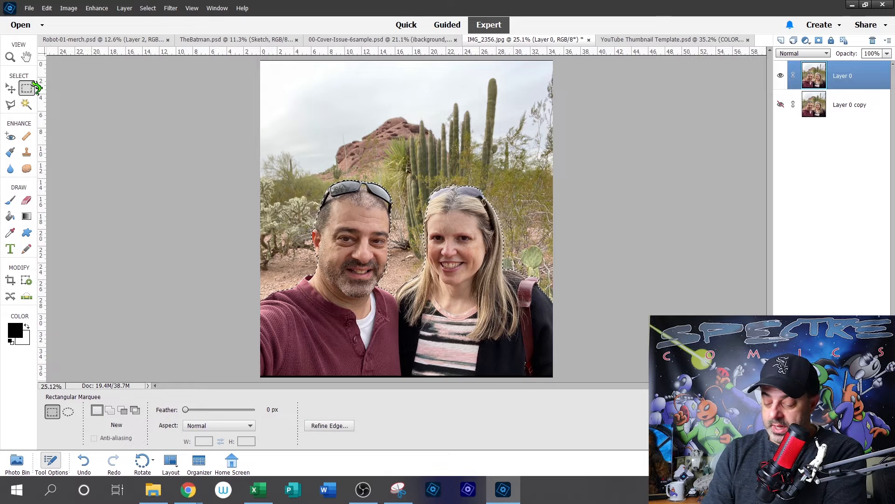
{"action": "right_click", "coordinate": [470, 255]}
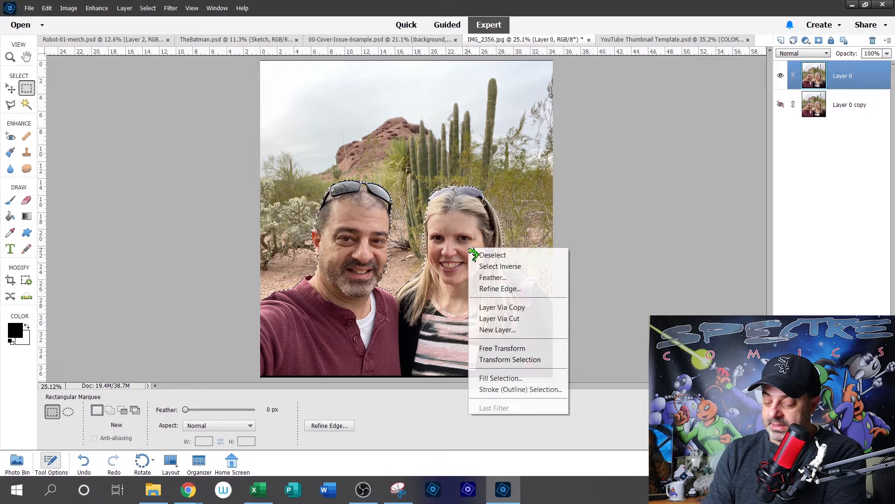
{"action": "left_click", "coordinate": [500, 266]}
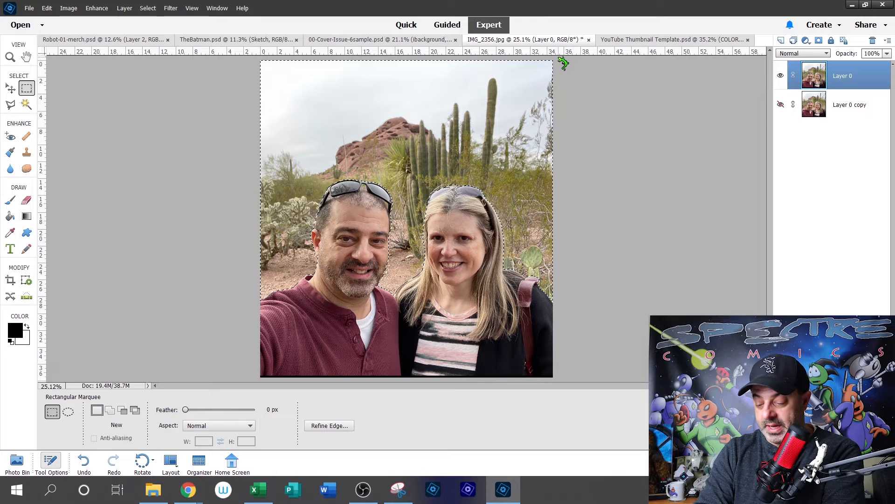
{"action": "key", "text": "Delete"}
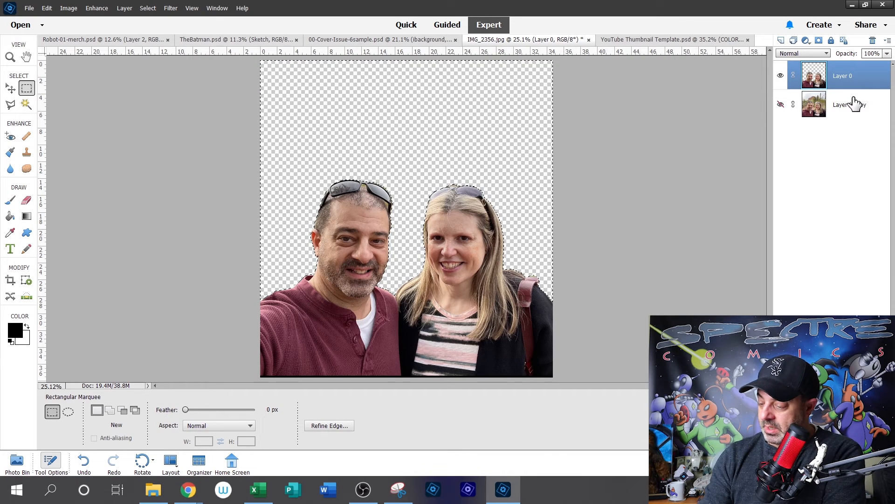
{"action": "left_click", "coordinate": [780, 104]}
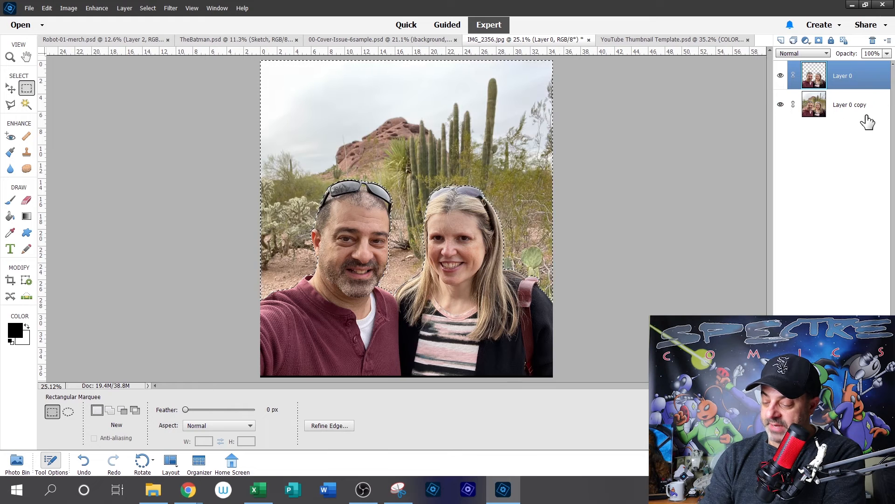
{"action": "left_click", "coordinate": [780, 104]}
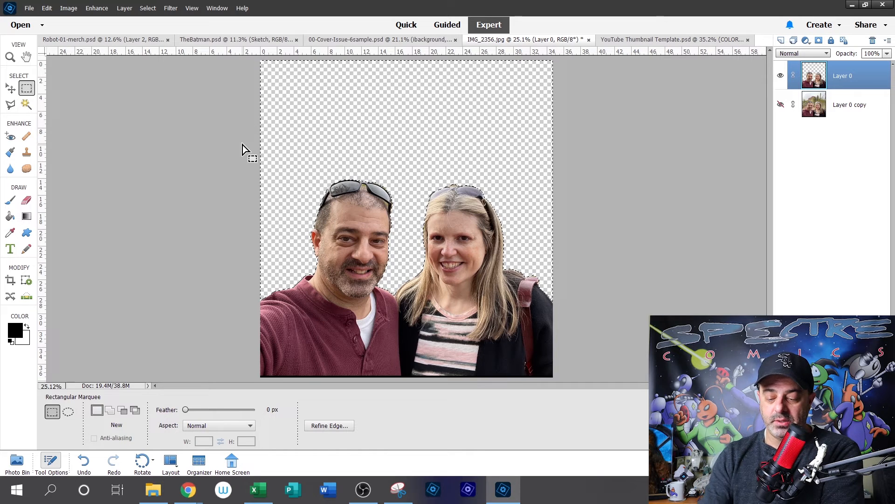
{"action": "left_click", "coordinate": [29, 7]}
{"action": "left_click", "coordinate": [79, 115]}
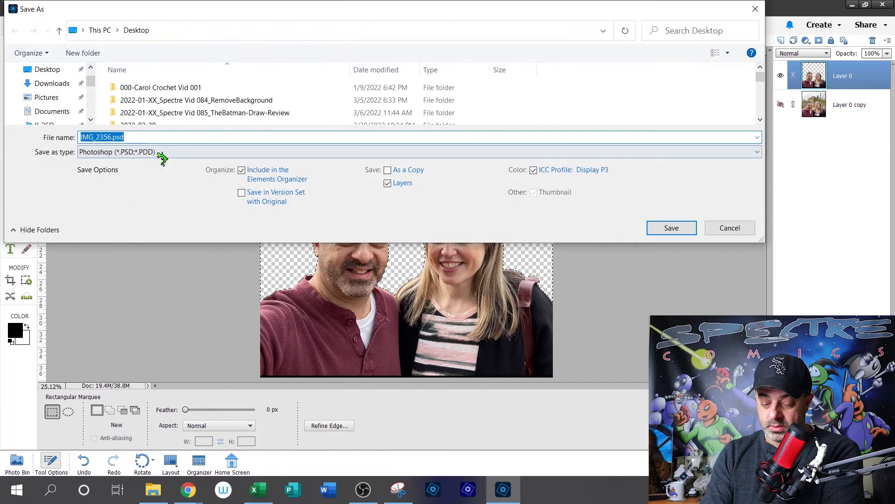
{"action": "left_click", "coordinate": [159, 153]}
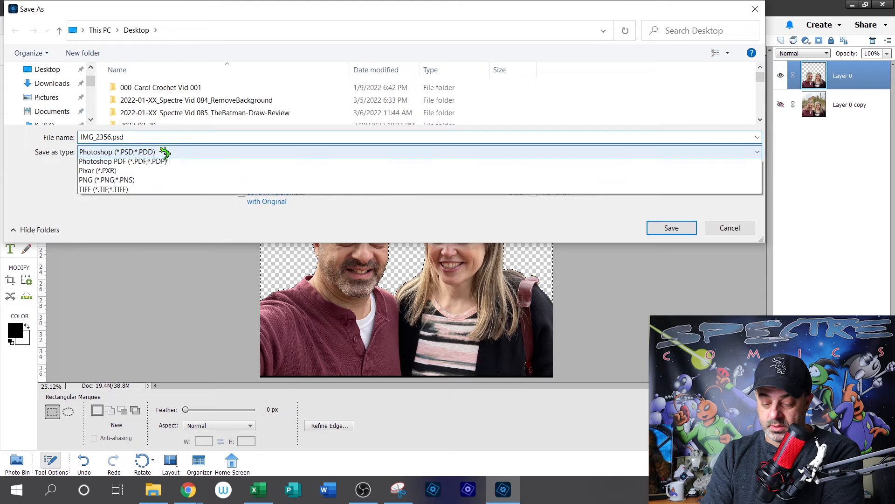
{"action": "left_click", "coordinate": [108, 163]}
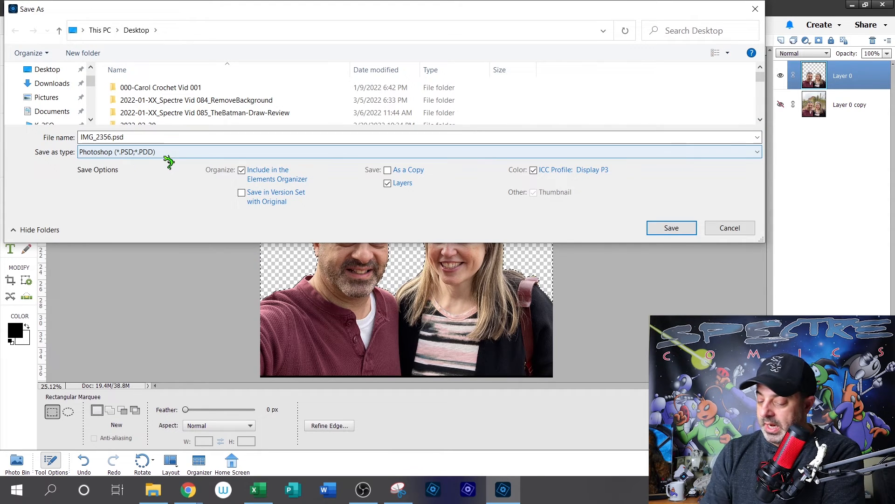
{"action": "left_click", "coordinate": [730, 228]}
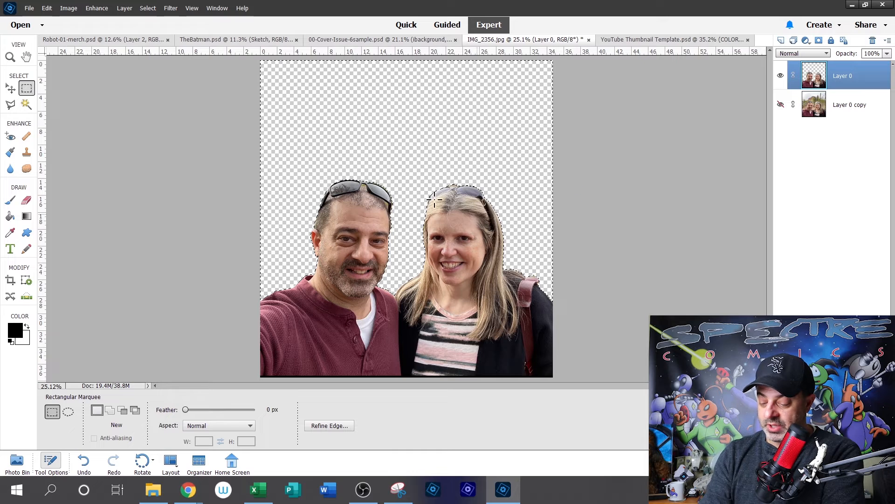
Step: Replace the current selection with a rectangular marquee around the cut-out couple and copy it
{"action": "right_click", "coordinate": [395, 113]}
{"action": "left_click", "coordinate": [427, 111]}
{"action": "left_click_drag", "start_coordinate": [257, 124], "coordinate": [567, 400]}
{"action": "left_click", "coordinate": [48, 8]}
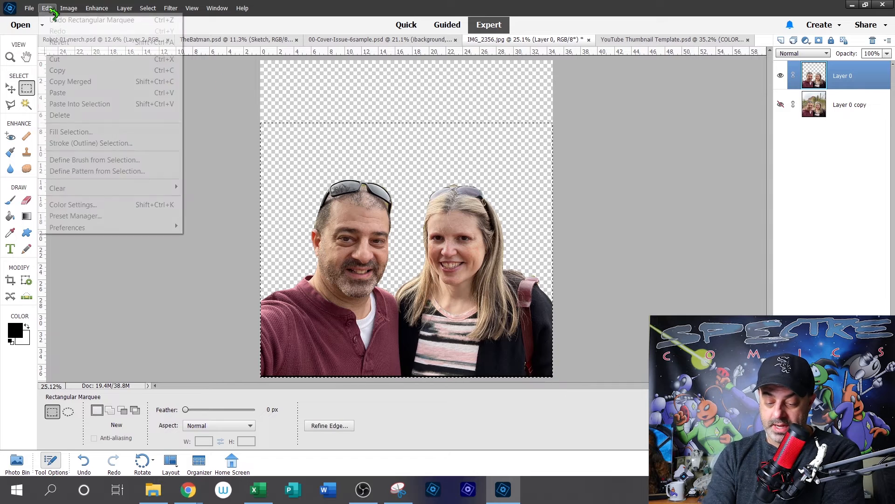
{"action": "left_click", "coordinate": [86, 71]}
{"action": "left_click", "coordinate": [523, 101]}
Step: Paste the couple onto a new layer in 00-Cover-Issue-6sample.psd and move them down to the cover's lower edge
{"action": "left_click", "coordinate": [357, 41]}
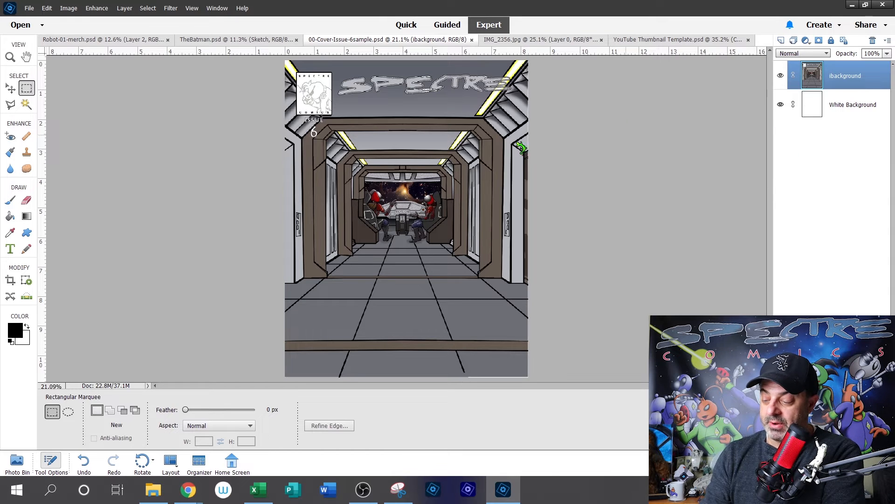
{"action": "left_click", "coordinate": [782, 40]}
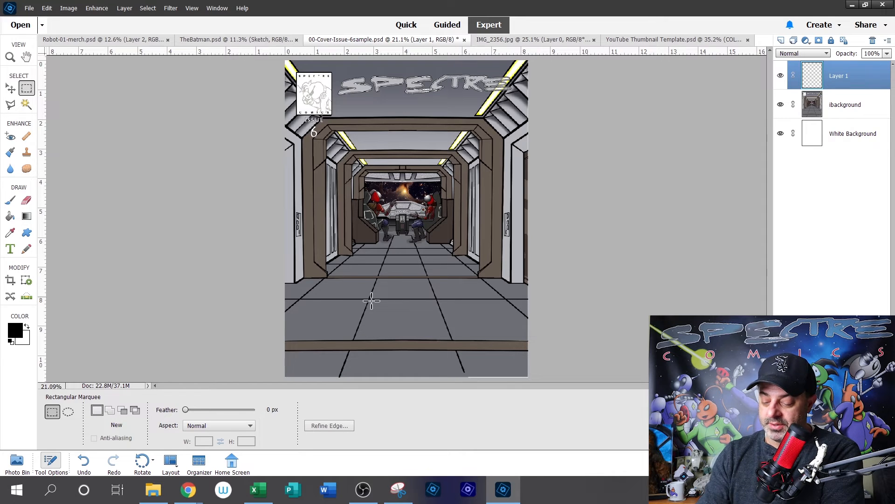
{"action": "left_click", "coordinate": [47, 8]}
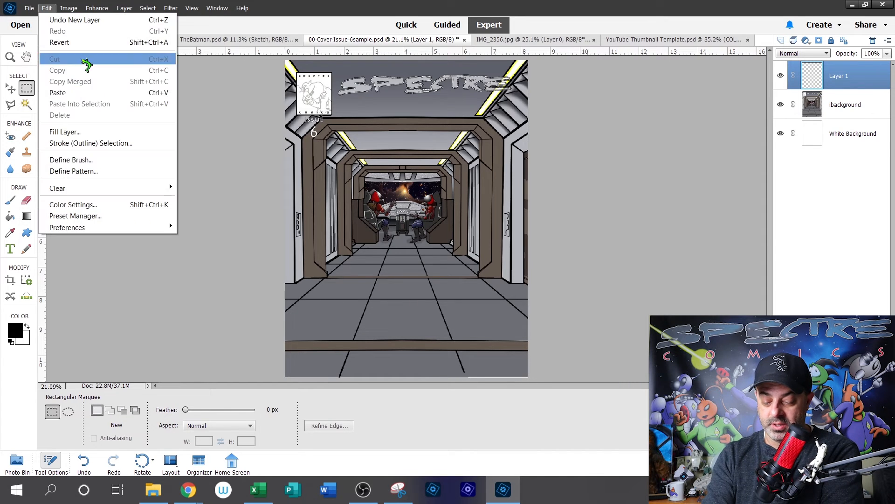
{"action": "left_click", "coordinate": [84, 93]}
{"action": "left_click", "coordinate": [17, 88]}
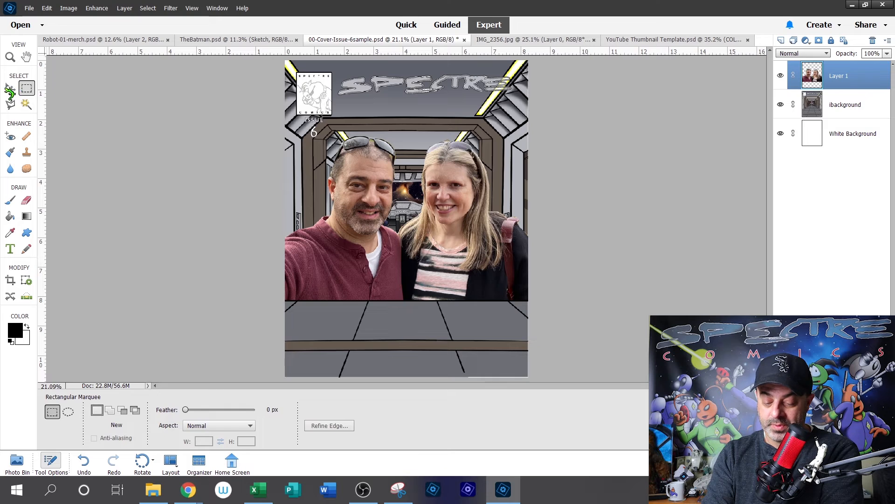
{"action": "left_click_drag", "start_coordinate": [467, 215], "coordinate": [465, 293]}
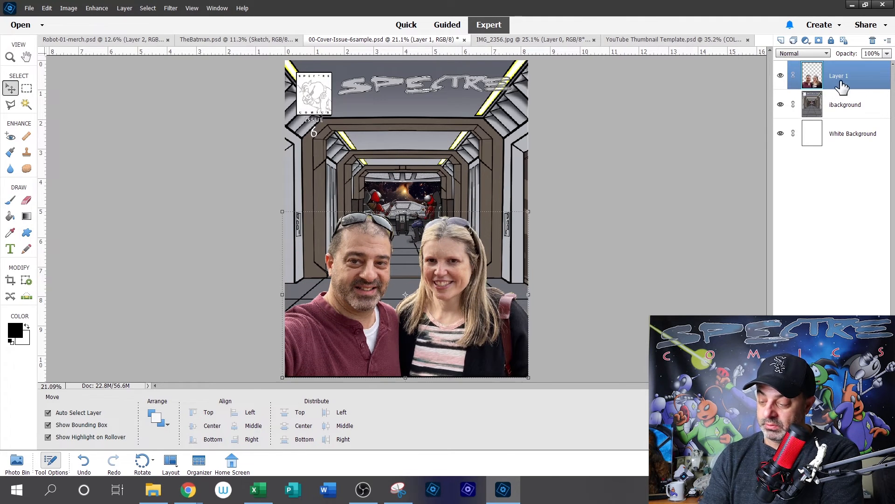
Step: Examine the couple's cutout edges up close against the spaceship corridor, toggling their layer's visibility, and return to the full cover view
{"action": "left_click", "coordinate": [27, 88]}
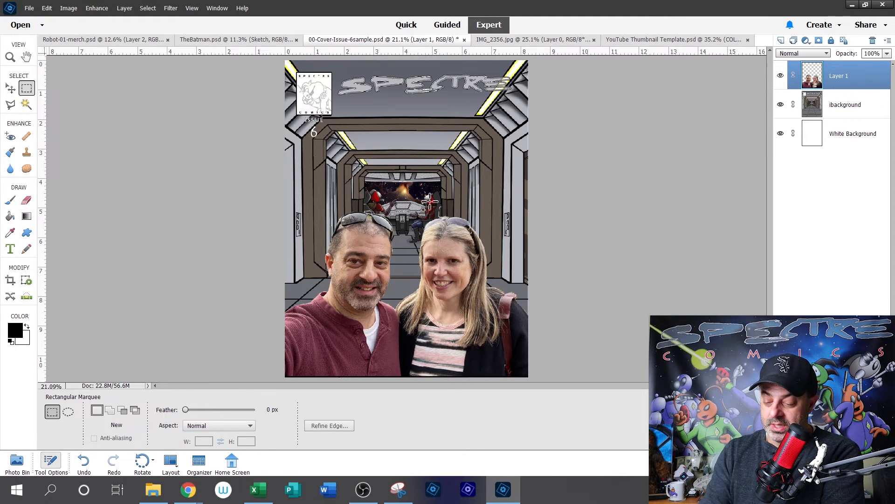
{"action": "left_click", "coordinate": [11, 55]}
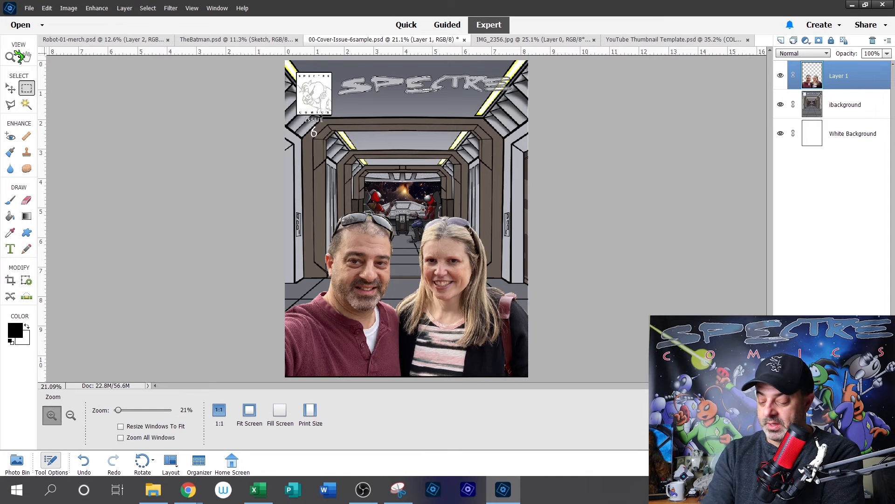
{"action": "left_click", "coordinate": [568, 337]}
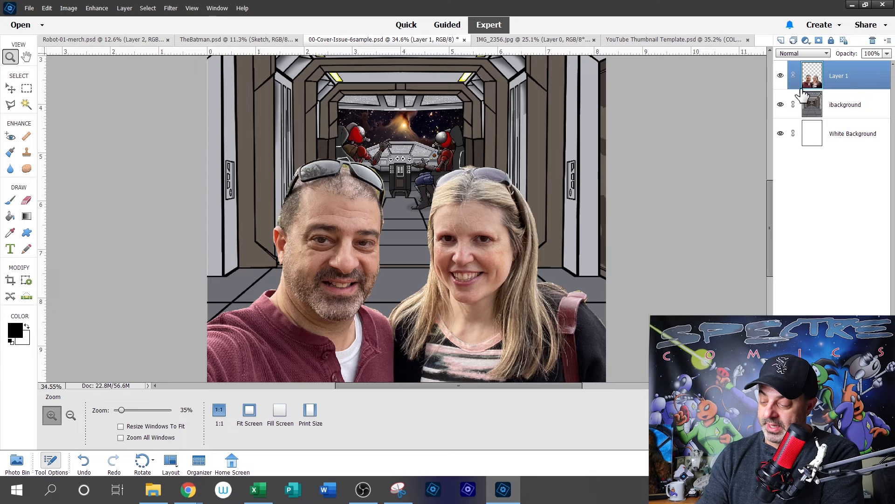
{"action": "left_click", "coordinate": [780, 75]}
{"action": "left_click", "coordinate": [780, 75]}
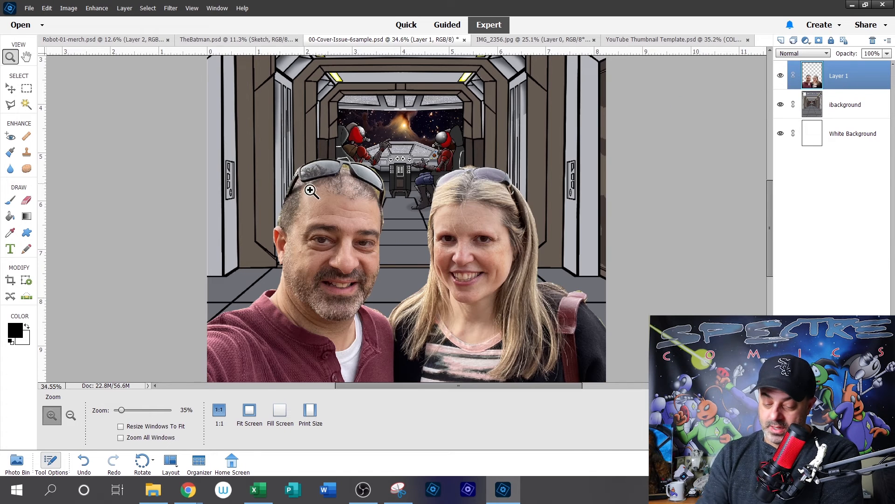
{"action": "right_click", "coordinate": [440, 237]}
{"action": "left_click", "coordinate": [467, 243]}
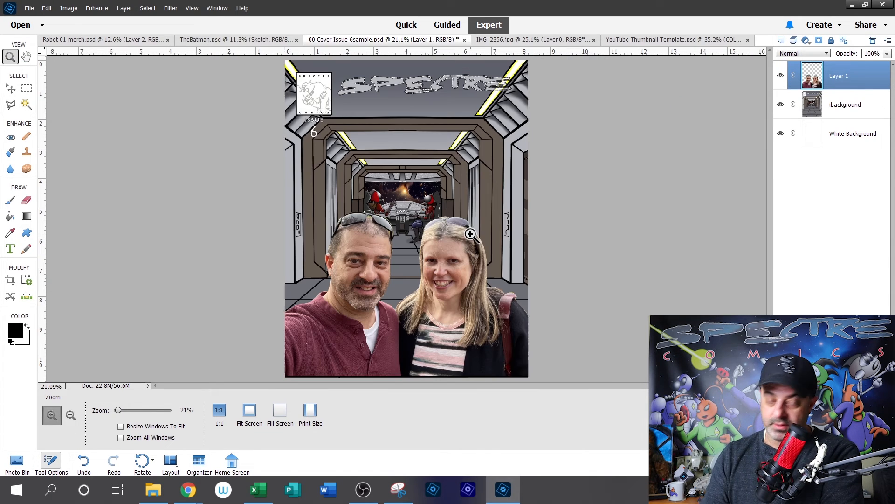